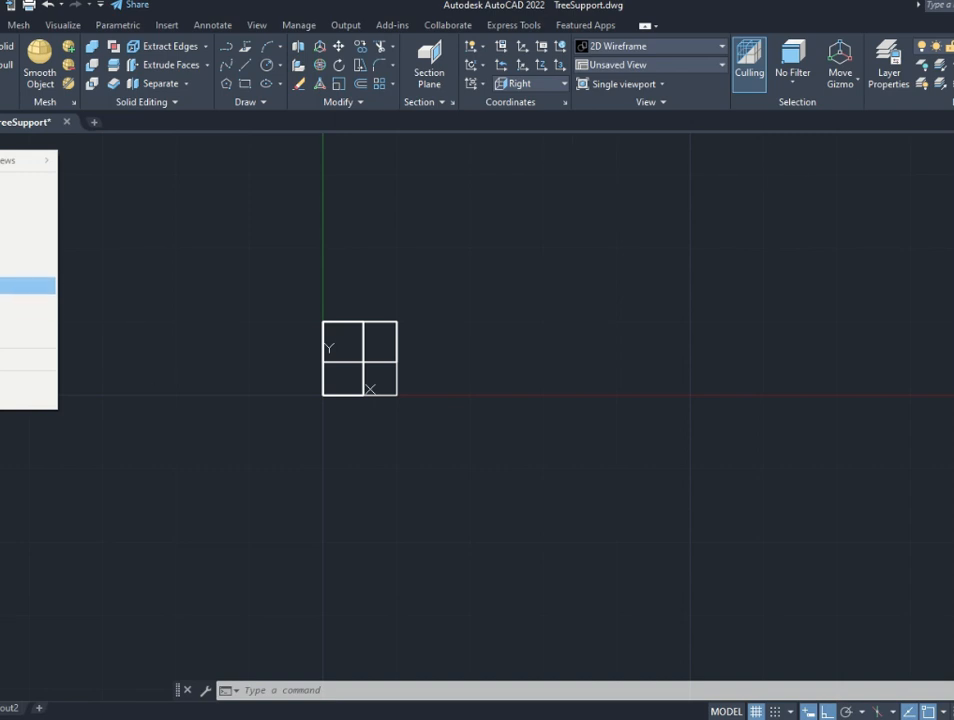
# Switch to an isometric view of the notched bar and measure its overall length
pyautogui.click(28, 286)
pyautogui.write('DIST')
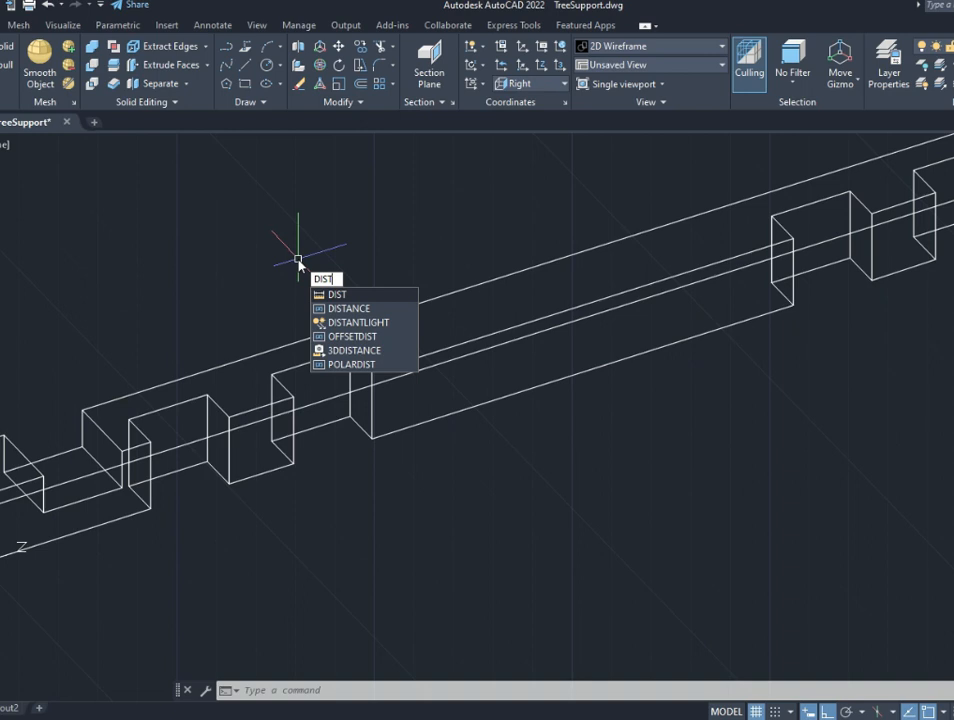
pyautogui.press('Return')
pyautogui.scroll(-3, 298, 262)
pyautogui.click(132, 316)
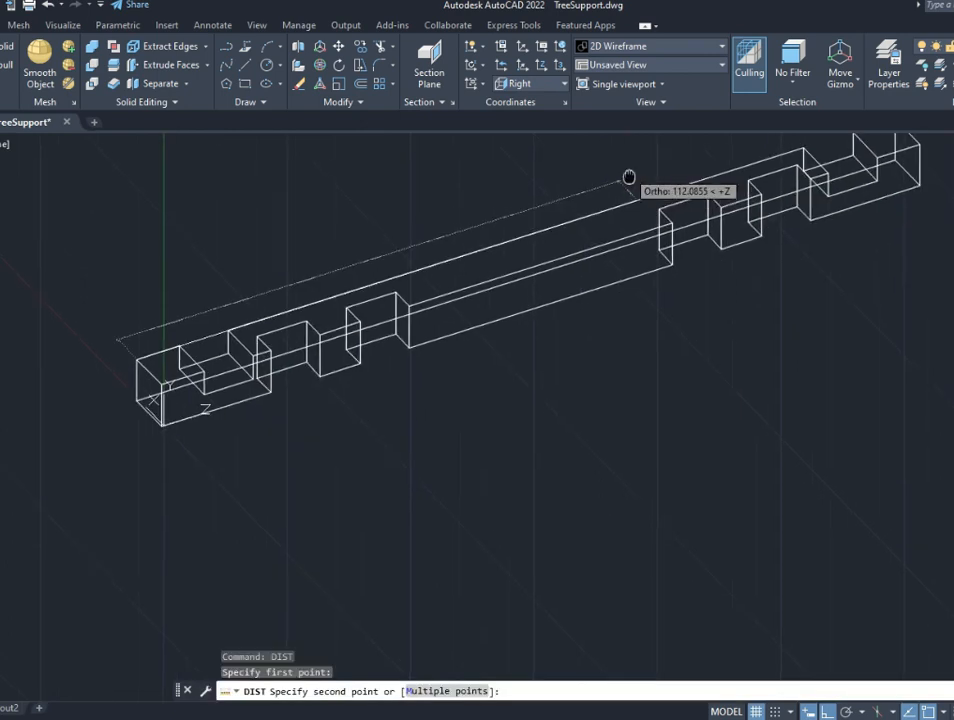
pyautogui.scroll(5, 417, 334)
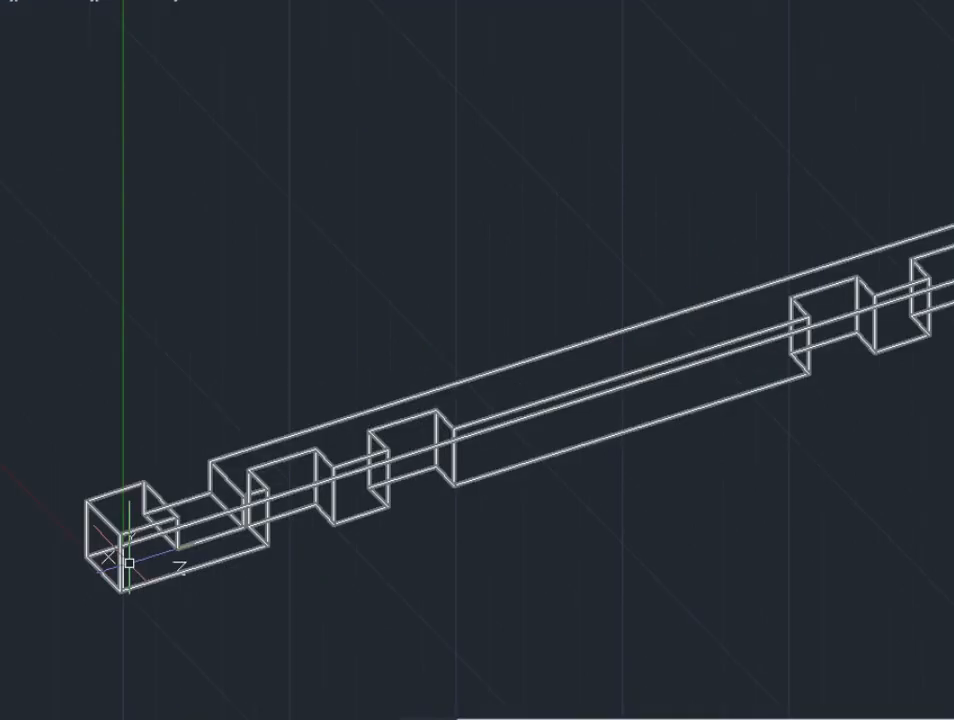
# Measure the depth of the first side notch in the bar, between its two adjacent upper corners
pyautogui.write('dist')
pyautogui.press('Return')
pyautogui.click(267, 486)
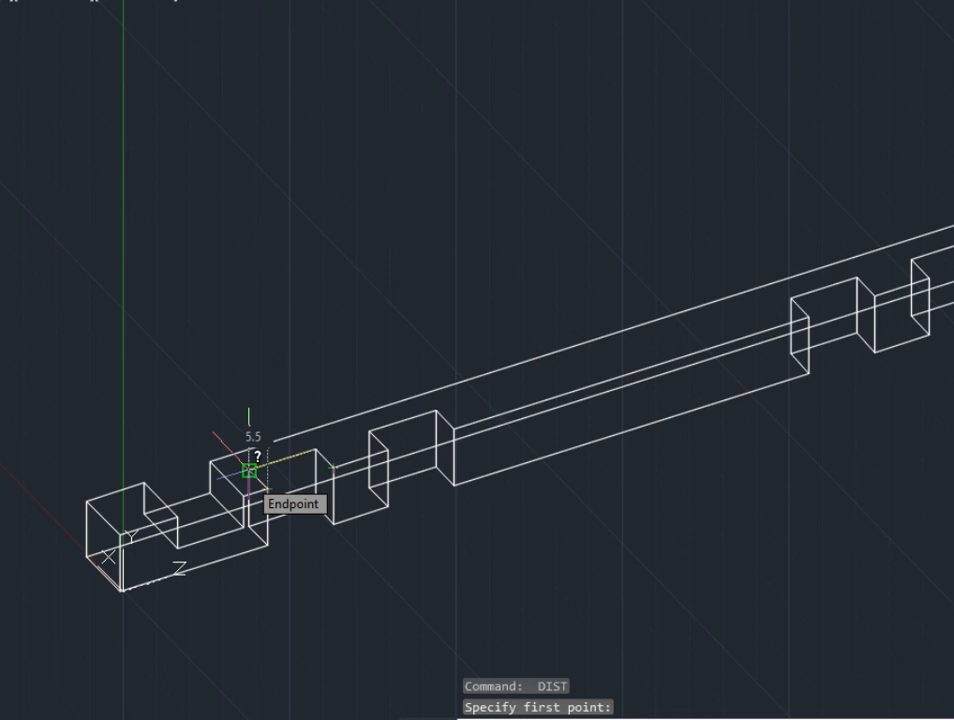
pyautogui.press('Escape')
# Measure the spacing between the two neighbouring side notches and the depth of the second notch
pyautogui.press('Return')
pyautogui.click(336, 468)
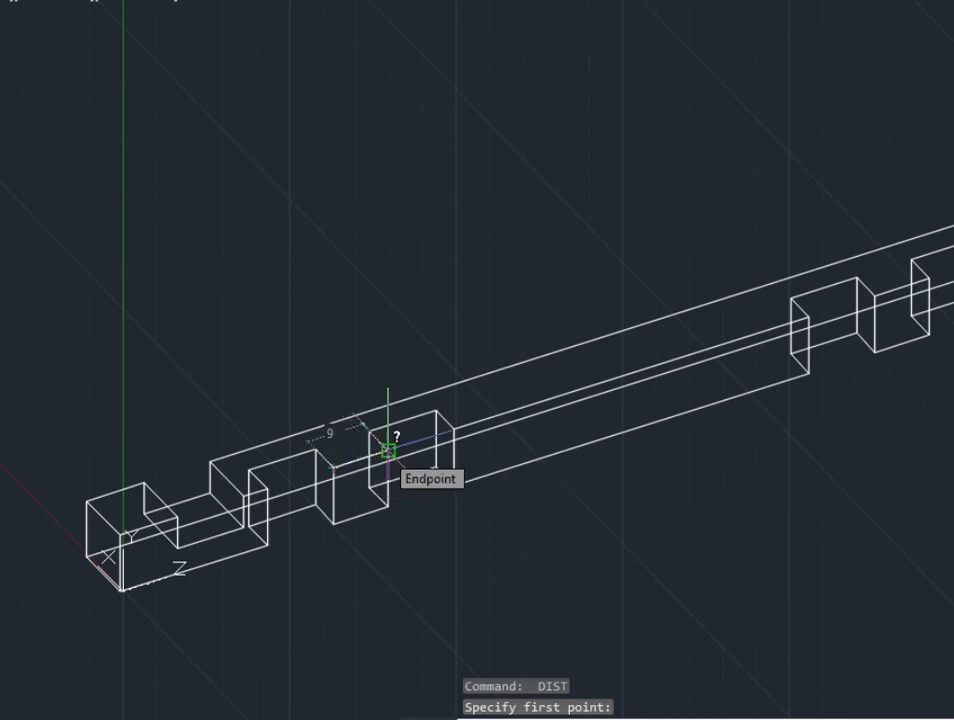
pyautogui.click(454, 426)
pyautogui.press('Return')
pyautogui.click(385, 448)
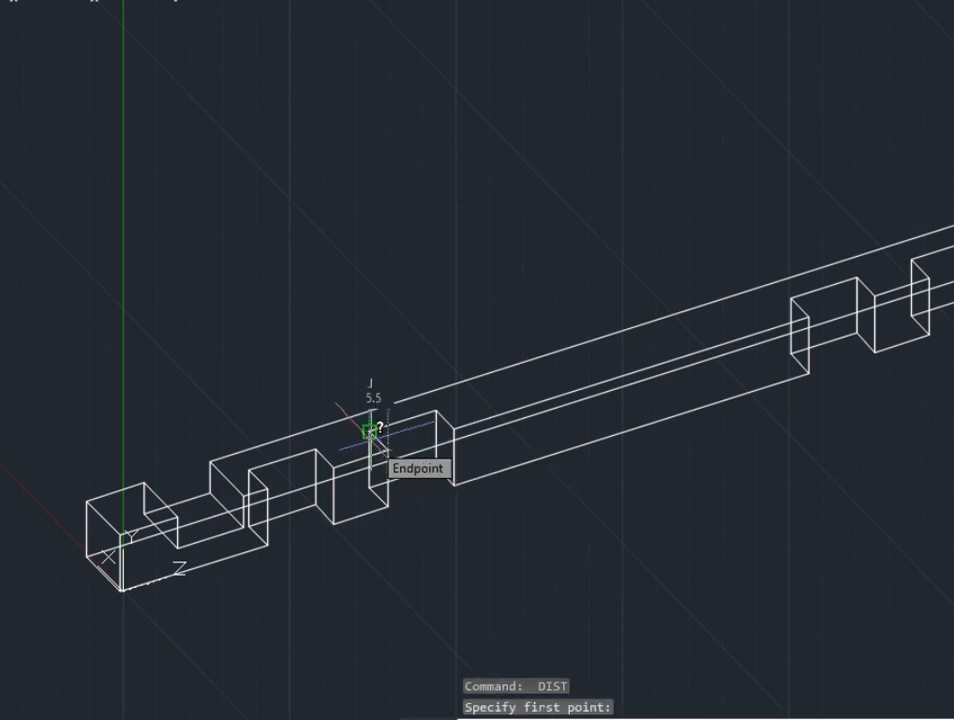
# Apply the Shaded with edges visual style and inspect the joints of the assembled red, yellow and green frame
pyautogui.keyDown('shift'); pyautogui.moveTo(748, 582); pyautogui.dragTo(764, 524, button='middle'); pyautogui.keyUp('shift')
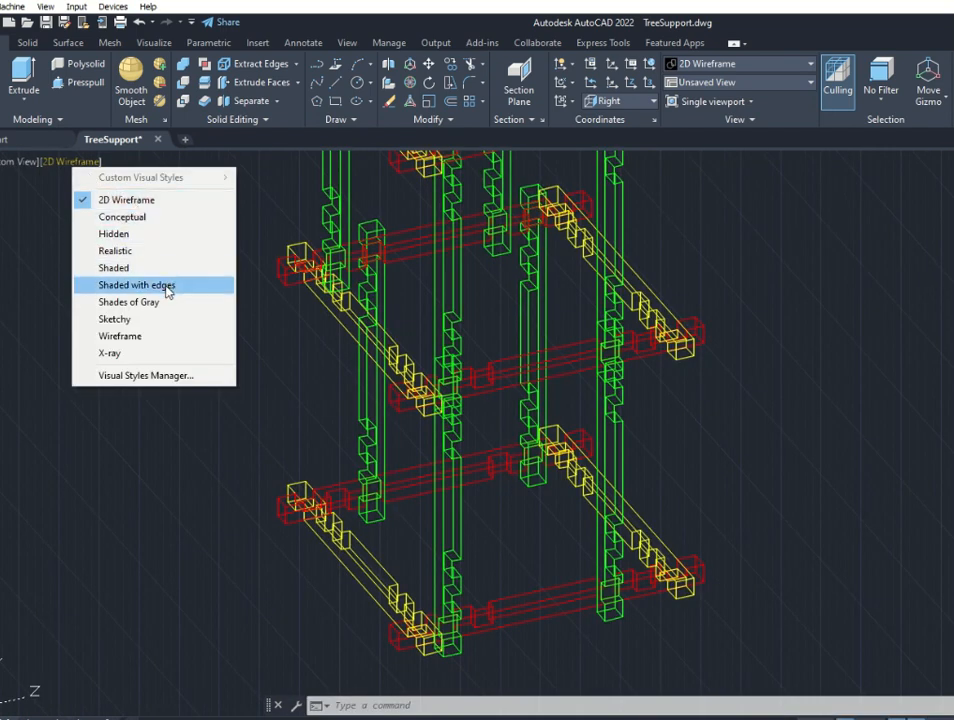
pyautogui.click(168, 287)
pyautogui.scroll(6, 503, 521)
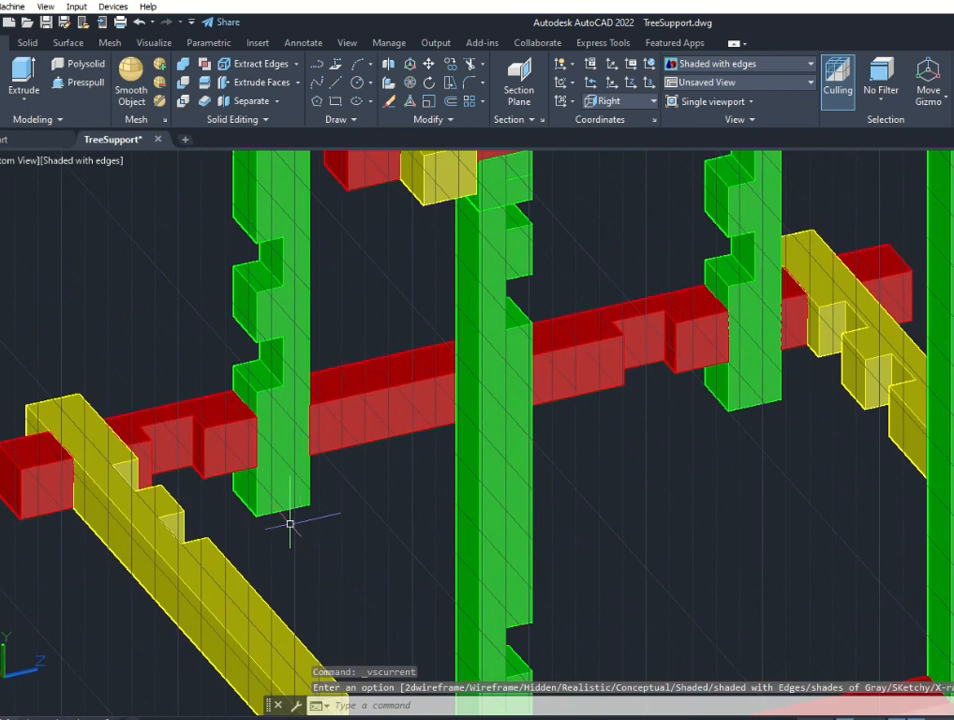
pyautogui.moveTo(290, 522); pyautogui.dragTo(528, 376, button='middle')
pyautogui.scroll(-2, 940, 394)
pyautogui.moveTo(940, 394); pyautogui.dragTo(686, 457, button='middle')
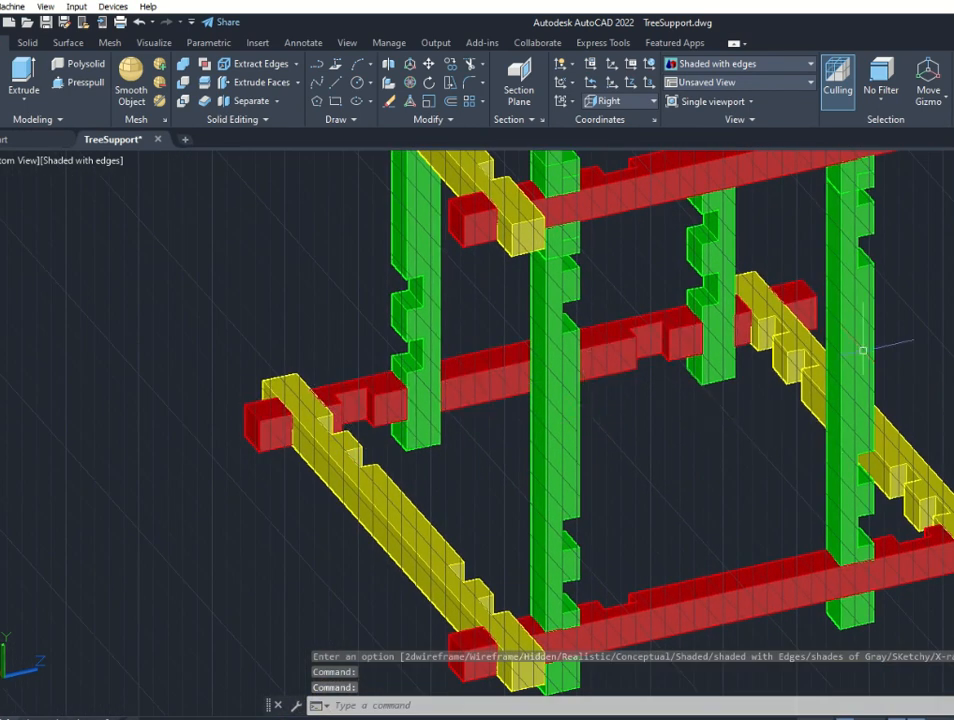
pyautogui.scroll(-4, 724, 405)
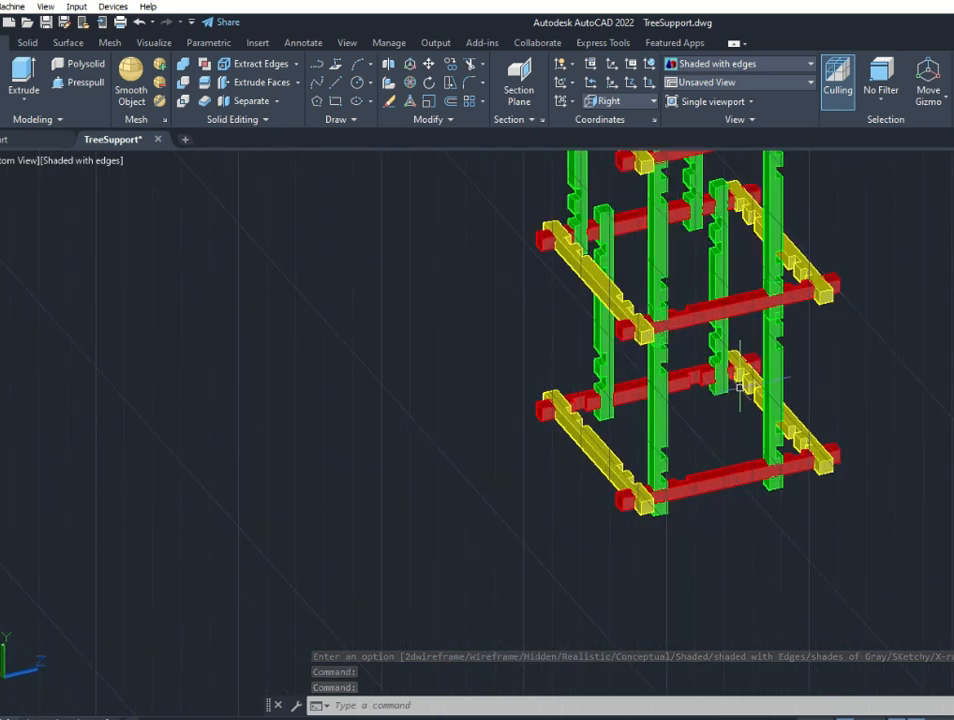
pyautogui.moveTo(860, 395); pyautogui.dragTo(735, 555, button='middle')
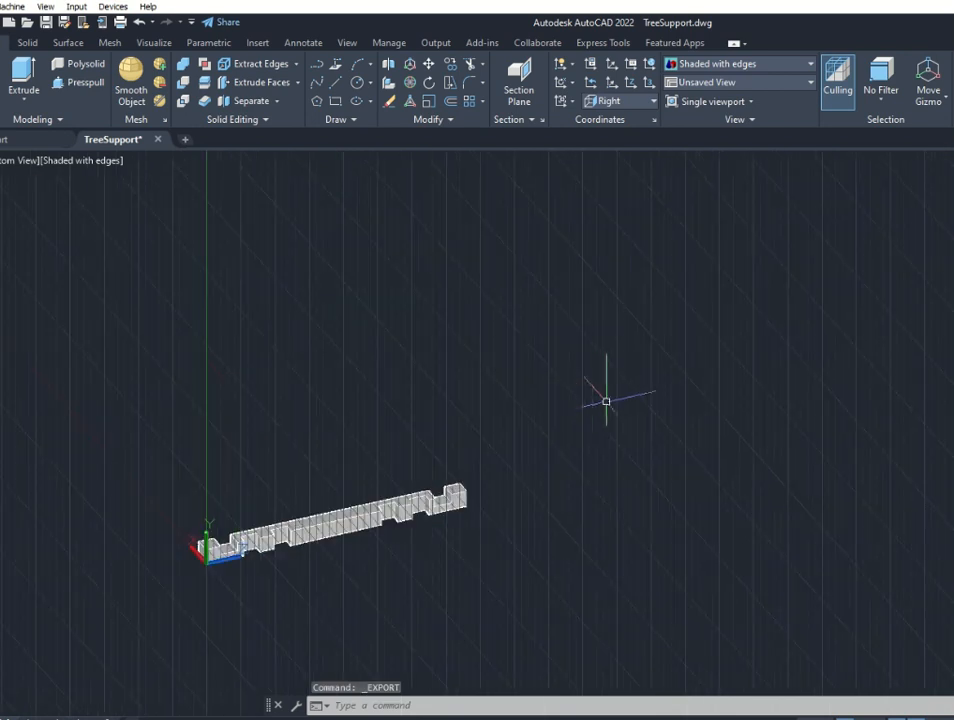
pyautogui.moveTo(483, 471); pyautogui.dragTo(654, 354, button='middle')
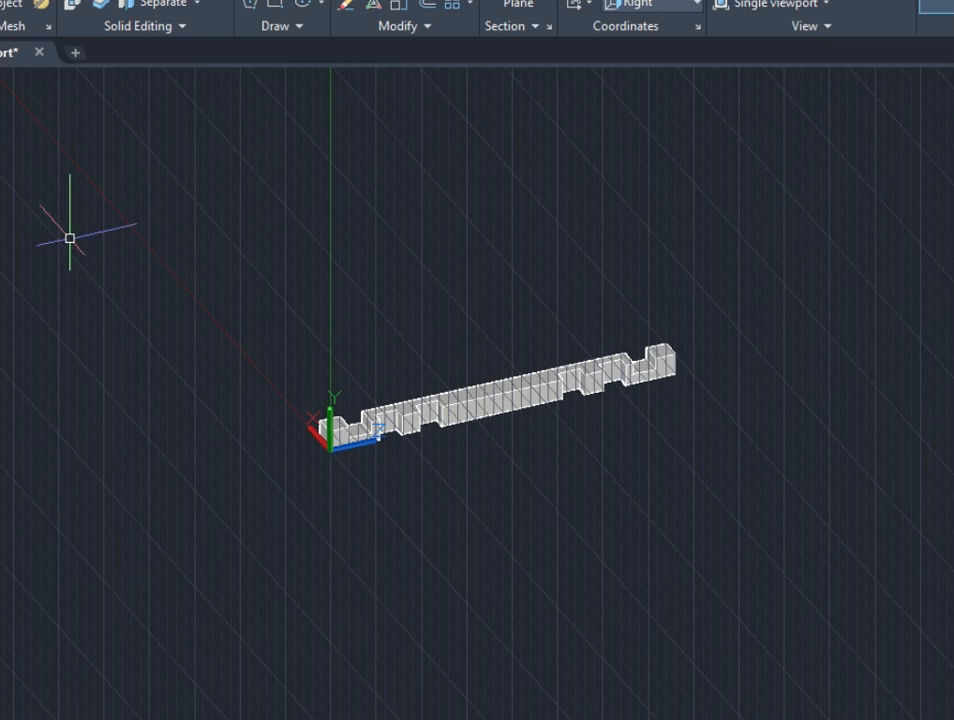
pyautogui.click(18, 24)
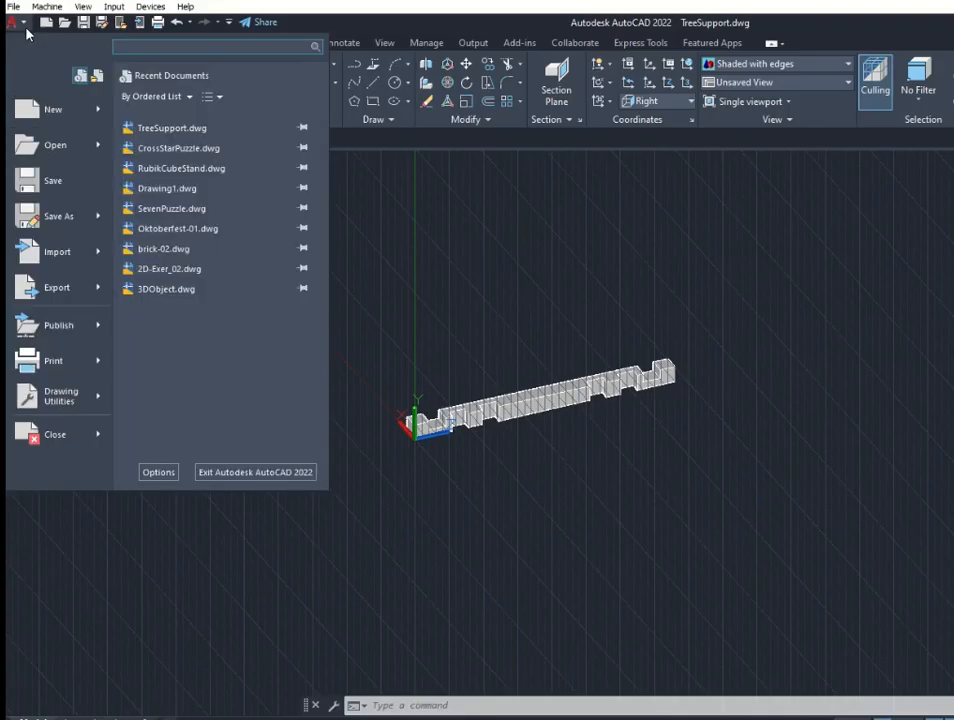
pyautogui.moveTo(78, 298)
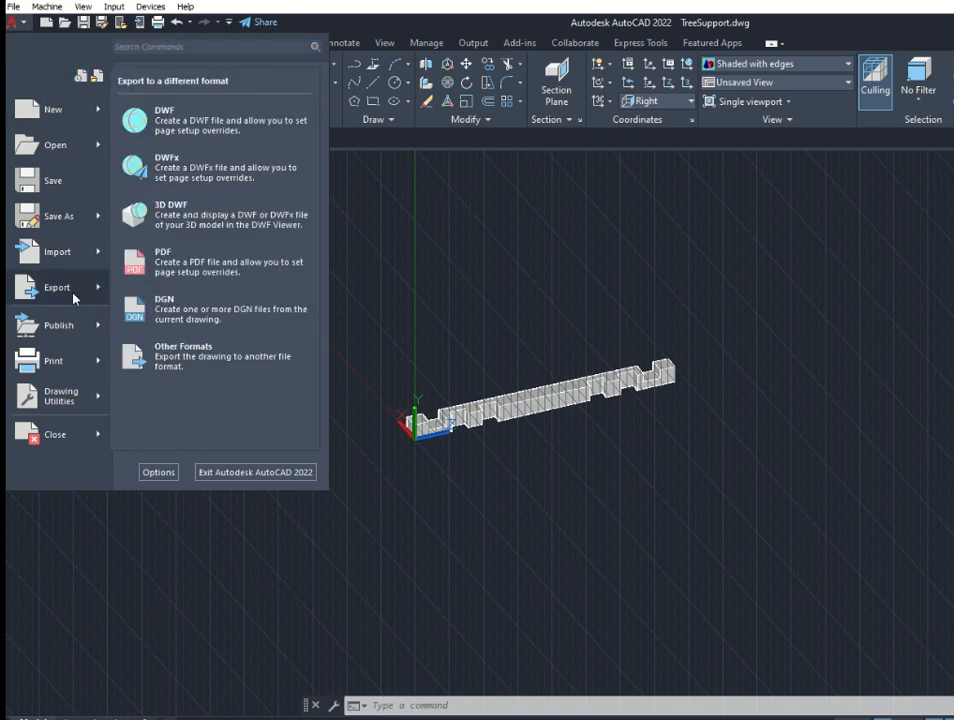
pyautogui.click(209, 369)
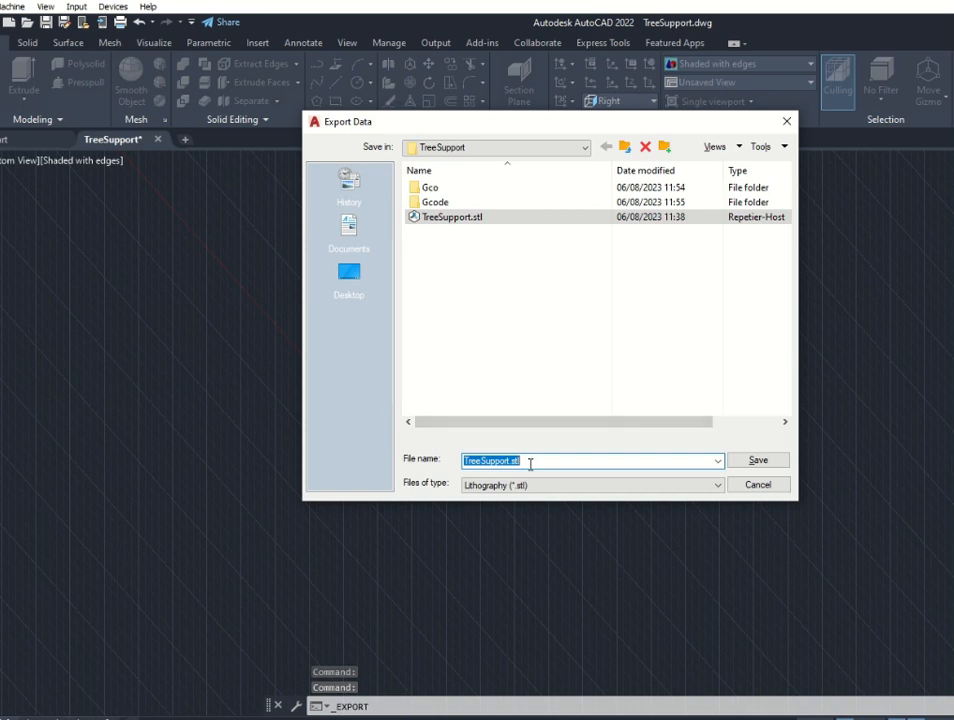
pyautogui.moveTo(642, 130); pyautogui.dragTo(555, 180)
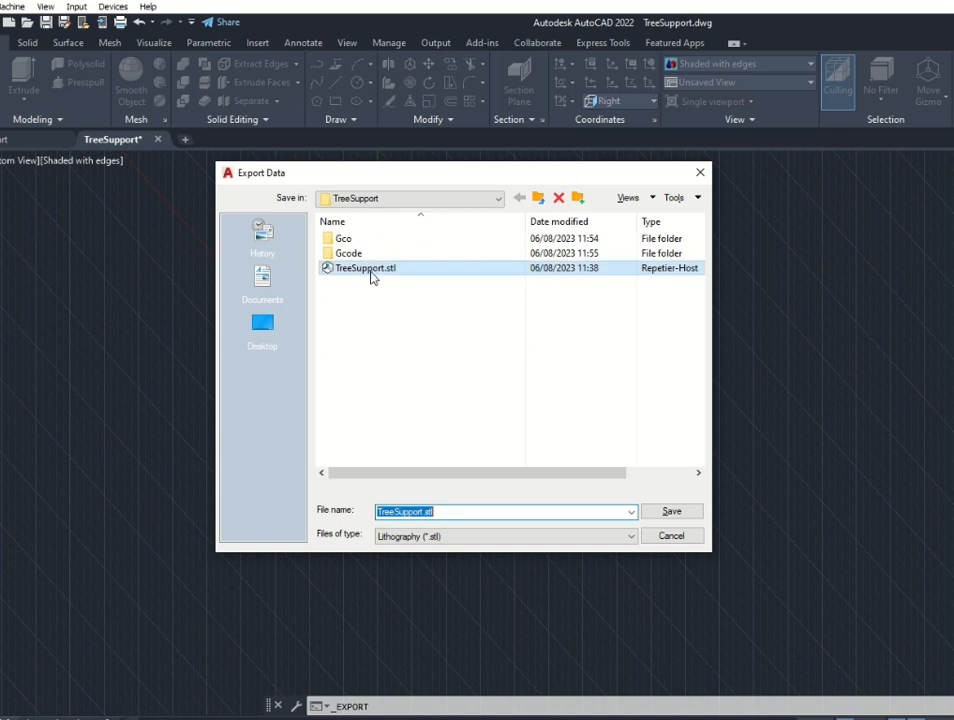
pyautogui.click(680, 540)
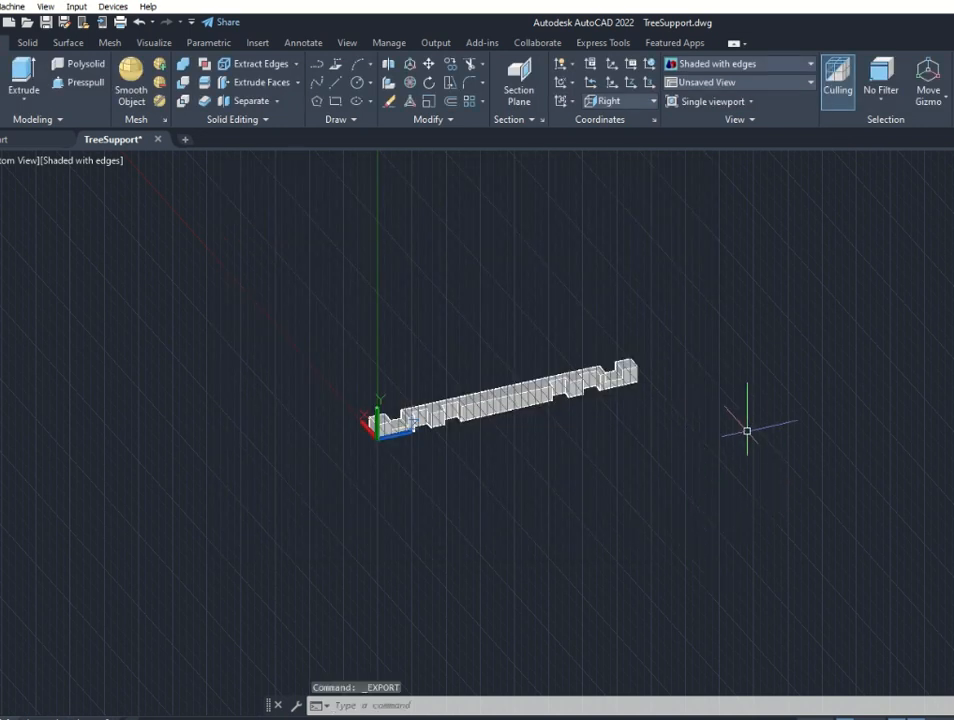
# Compare the single notched bar with the assembled frame and view the frame from another angle
pyautogui.scroll(-5, 760, 428)
pyautogui.moveTo(815, 441); pyautogui.dragTo(502, 518, button='middle')
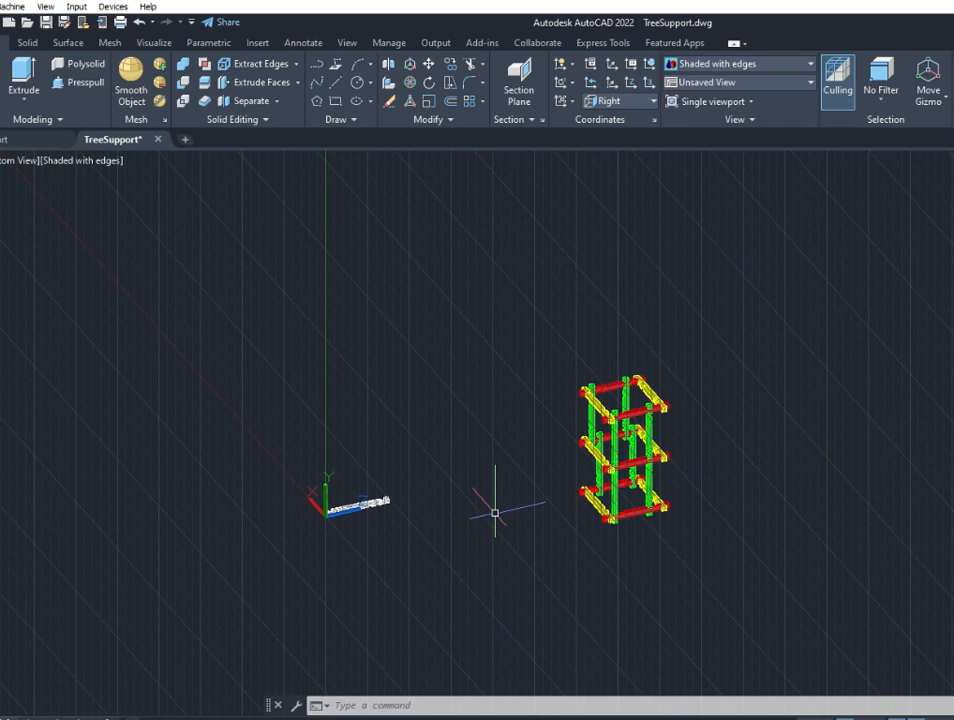
pyautogui.scroll(6, 390, 515)
pyautogui.moveTo(392, 515); pyautogui.dragTo(658, 470, button='middle')
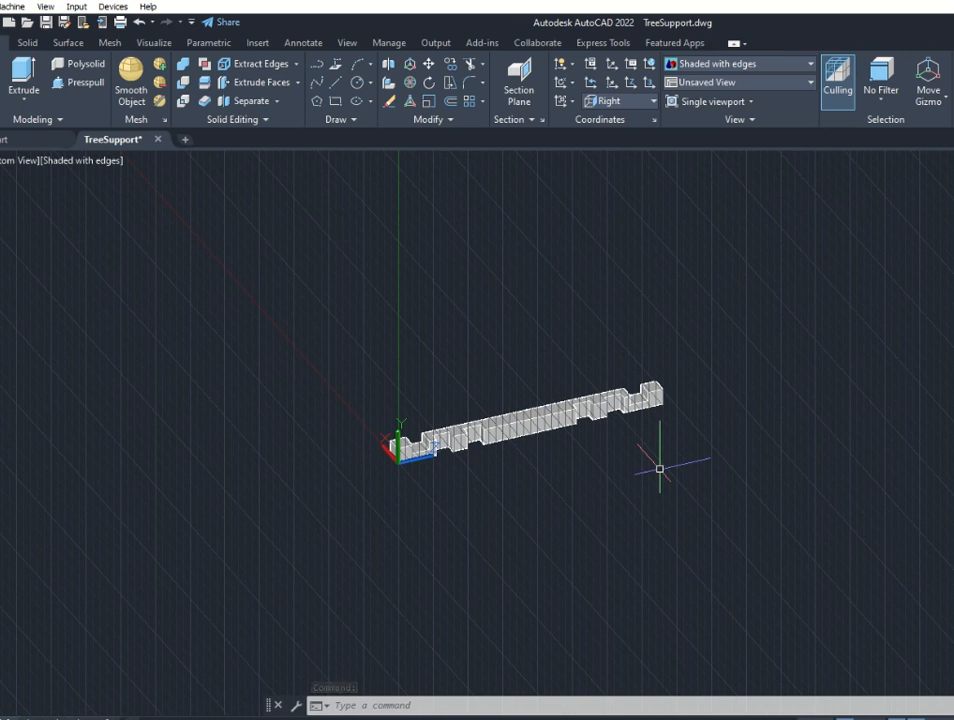
pyautogui.moveTo(659, 468); pyautogui.dragTo(526, 537, button='middle')
pyautogui.scroll(4, 641, 494)
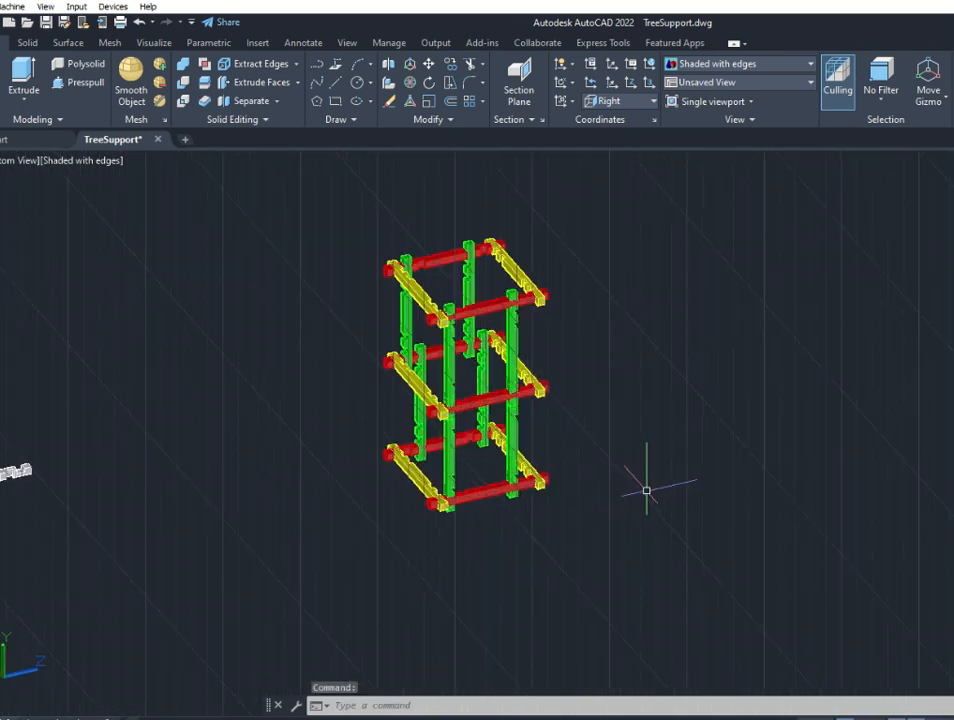
pyautogui.keyDown('shift'); pyautogui.moveTo(647, 490); pyautogui.dragTo(623, 426, button='middle'); pyautogui.keyUp('shift')
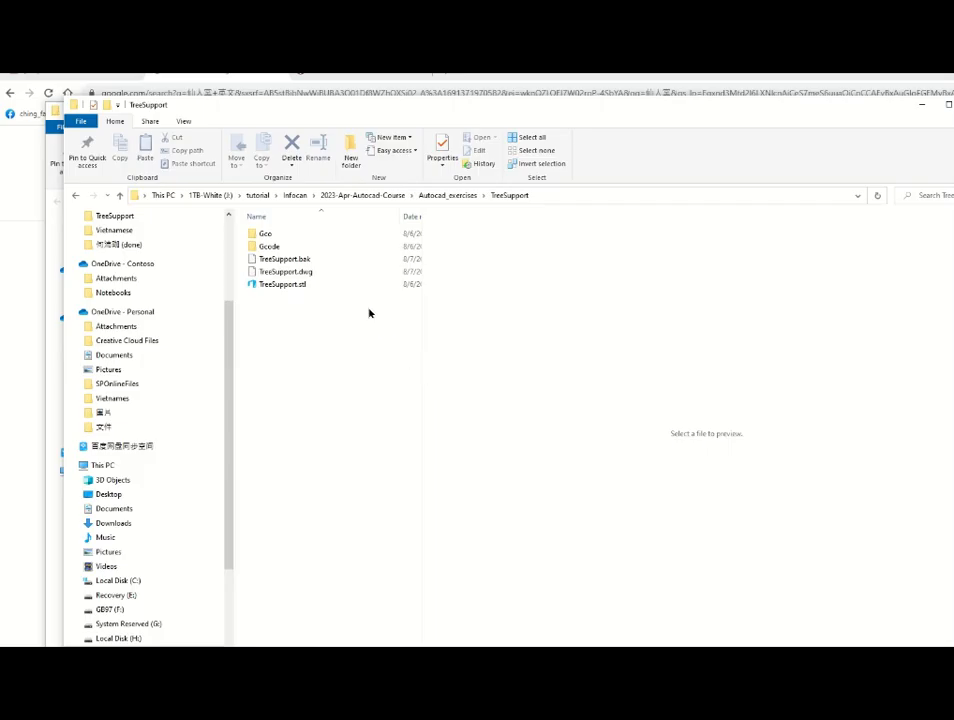
# Open TreeSupport.stl from the TreeSupport folder in Repetier-Host and show the whole bar on the print bed
pyautogui.rightClick(296, 286)
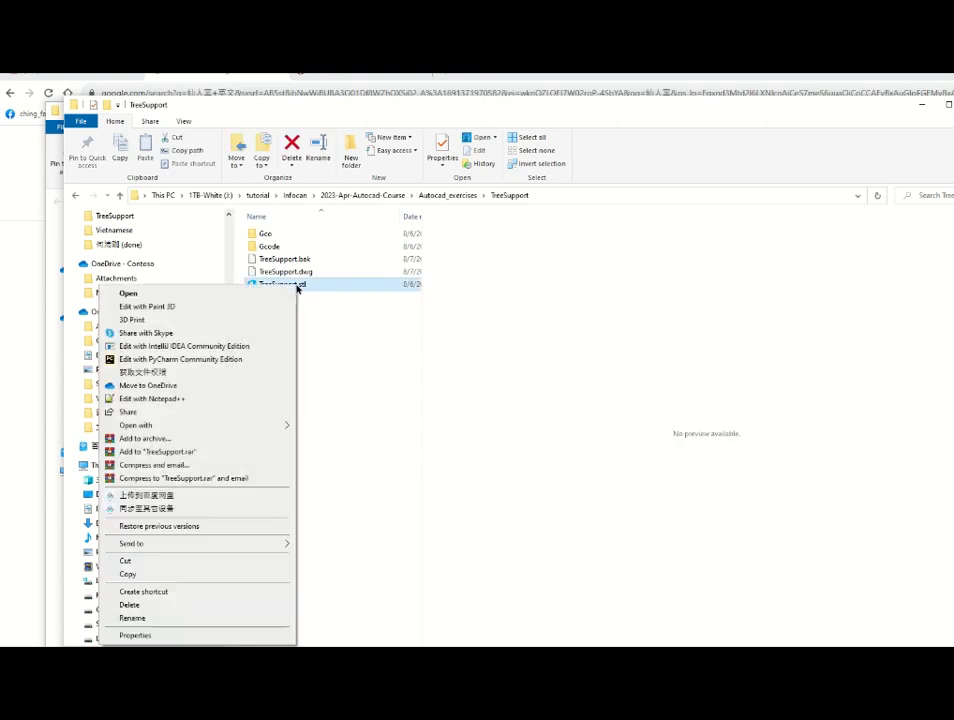
pyautogui.moveTo(224, 428)
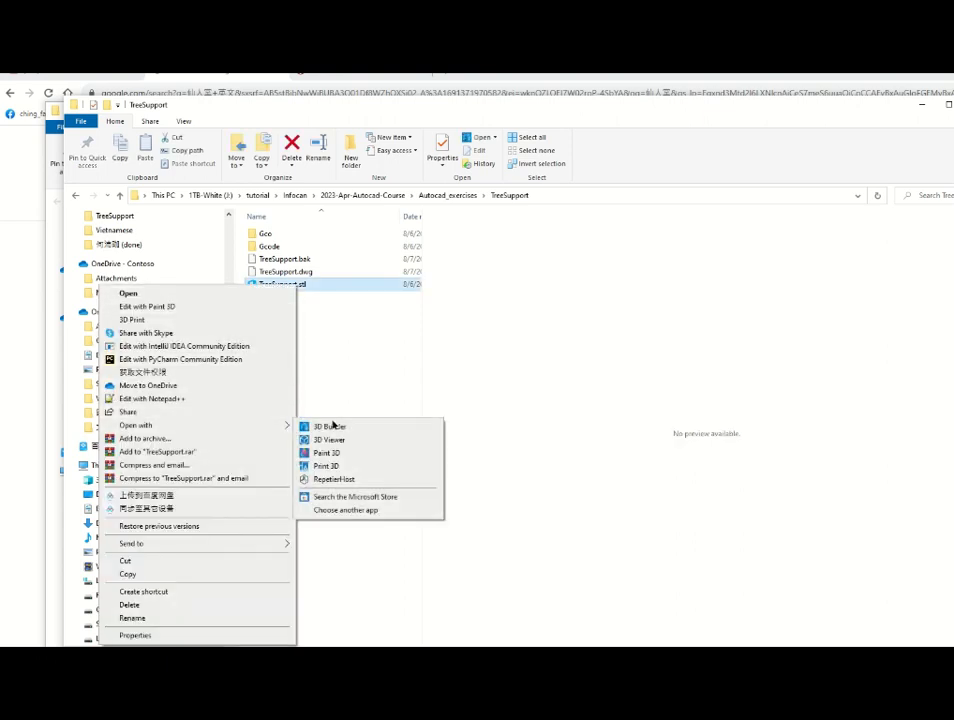
pyautogui.click(334, 479)
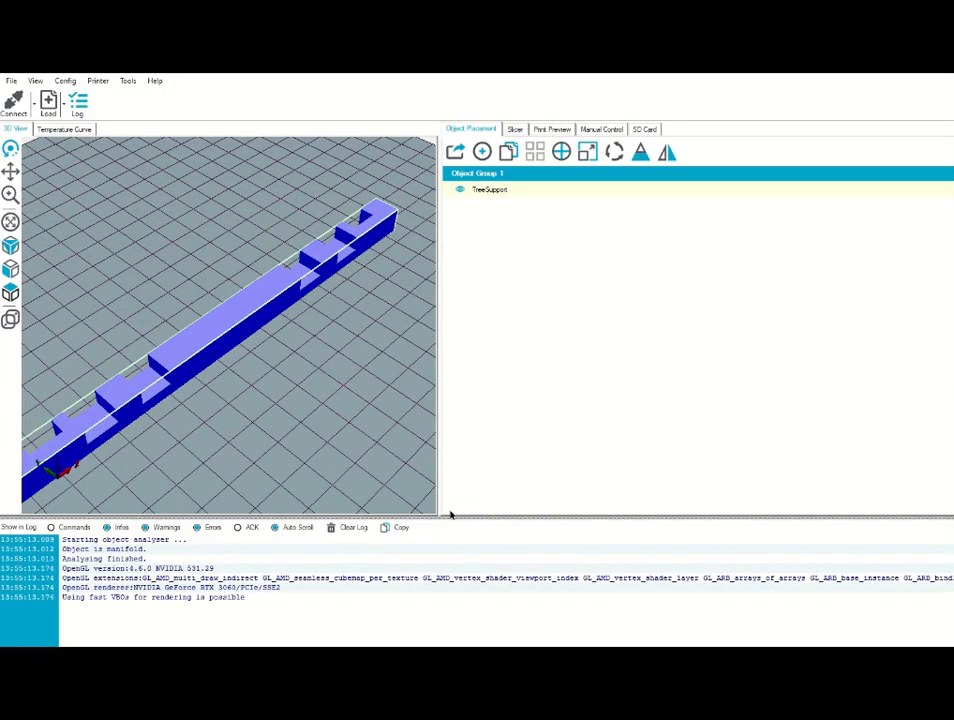
pyautogui.scroll(-5, 351, 340)
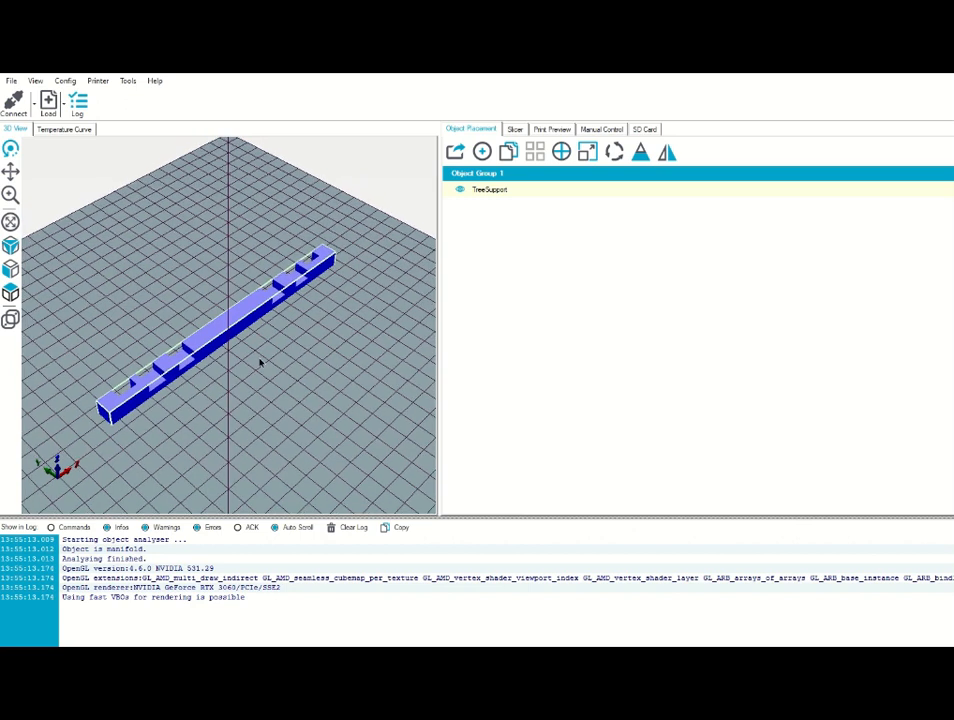
# Add three more copies of TreeSupport.stl to the print bed
pyautogui.click(482, 152)
pyautogui.click(150, 189)
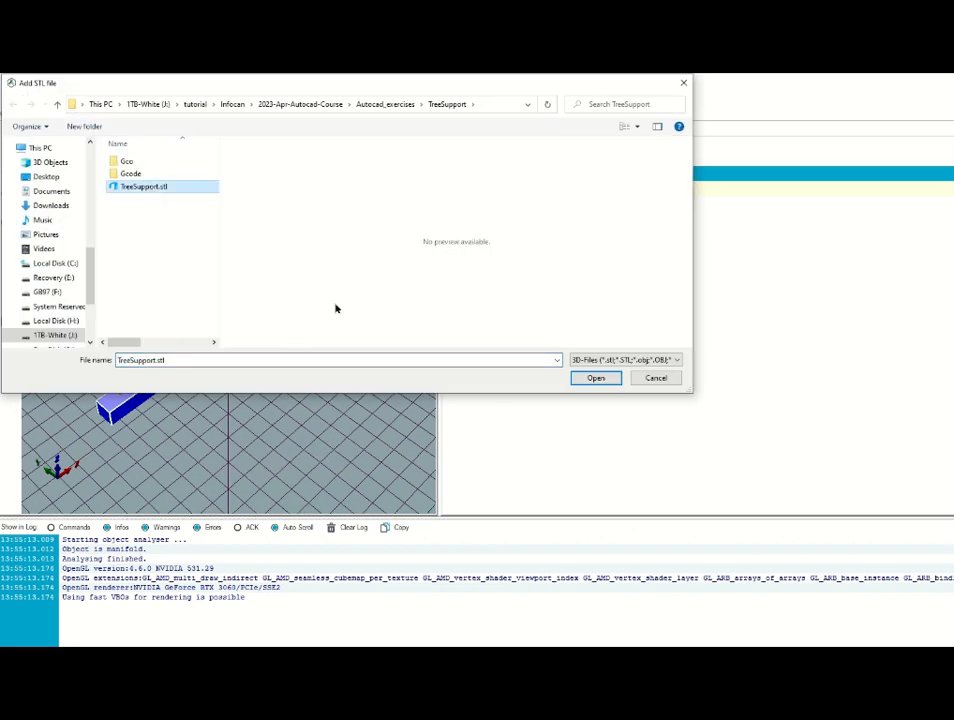
pyautogui.click(603, 379)
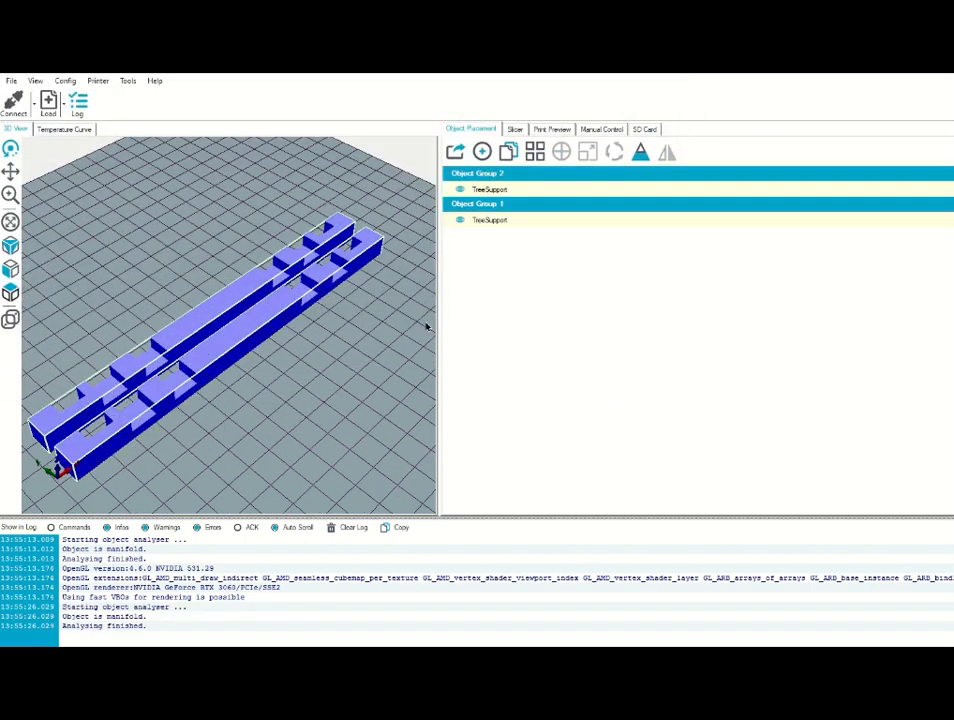
pyautogui.click(482, 152)
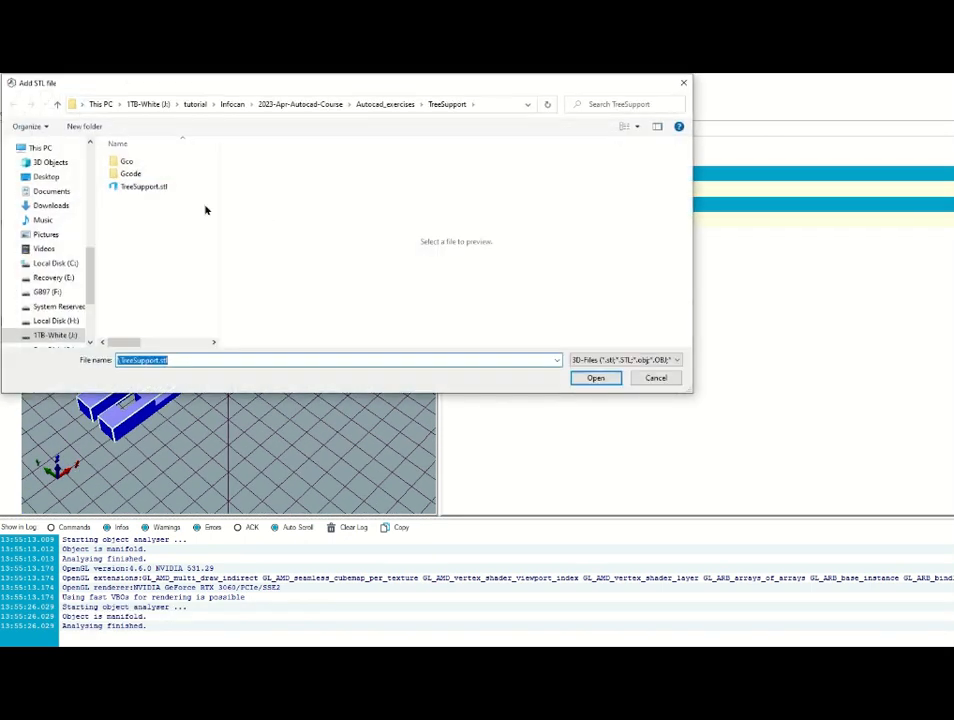
pyautogui.click(611, 376)
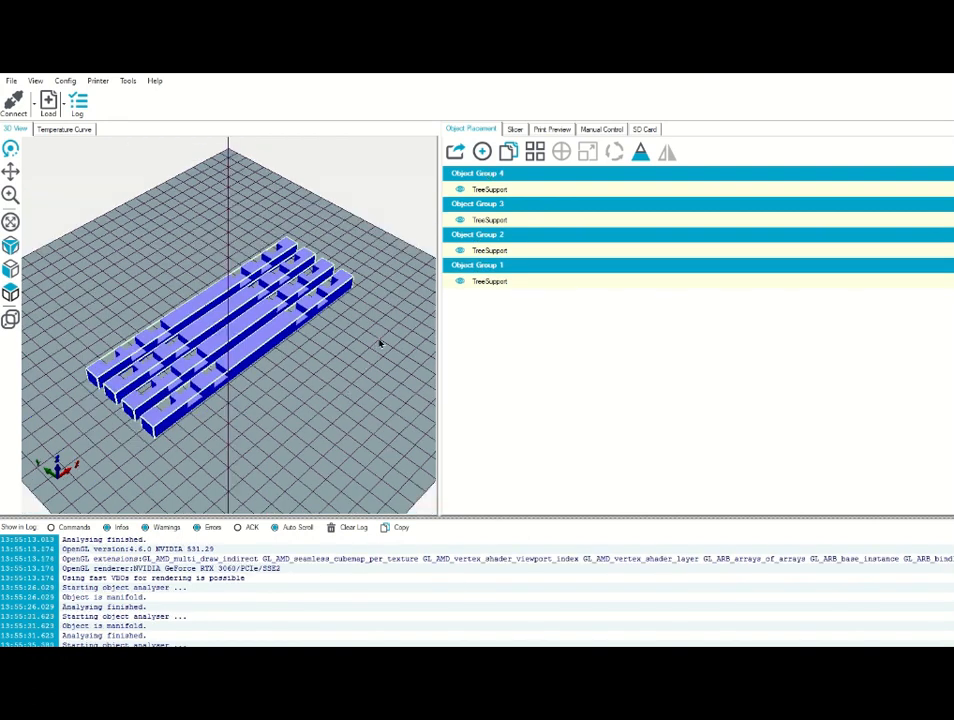
# Slice the four bars with CuraEngine using the existing print settings
pyautogui.click(516, 130)
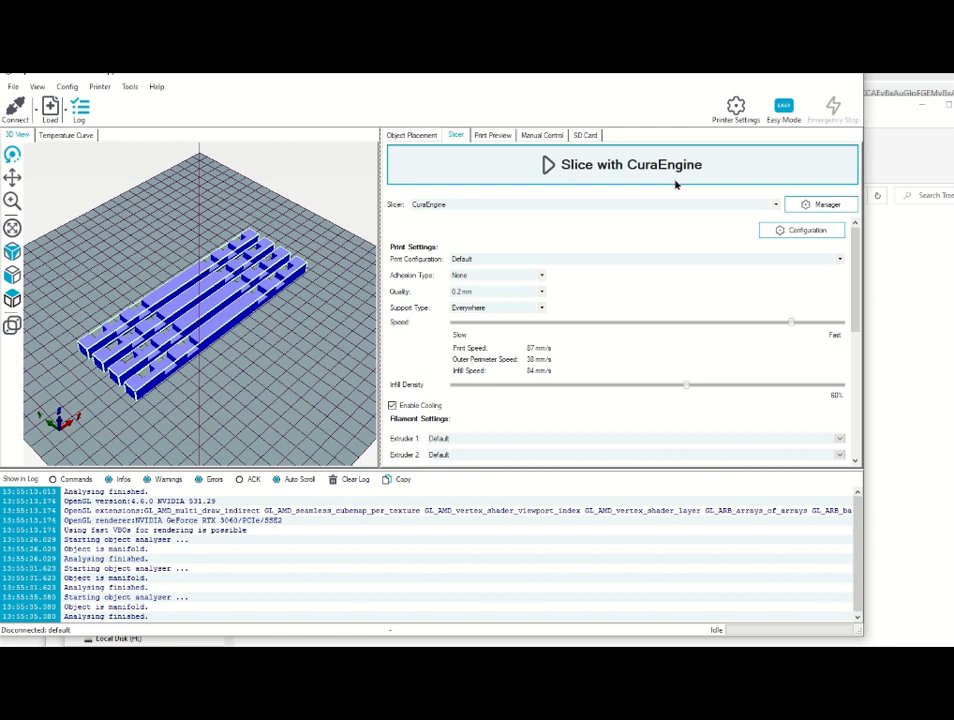
pyautogui.click(673, 176)
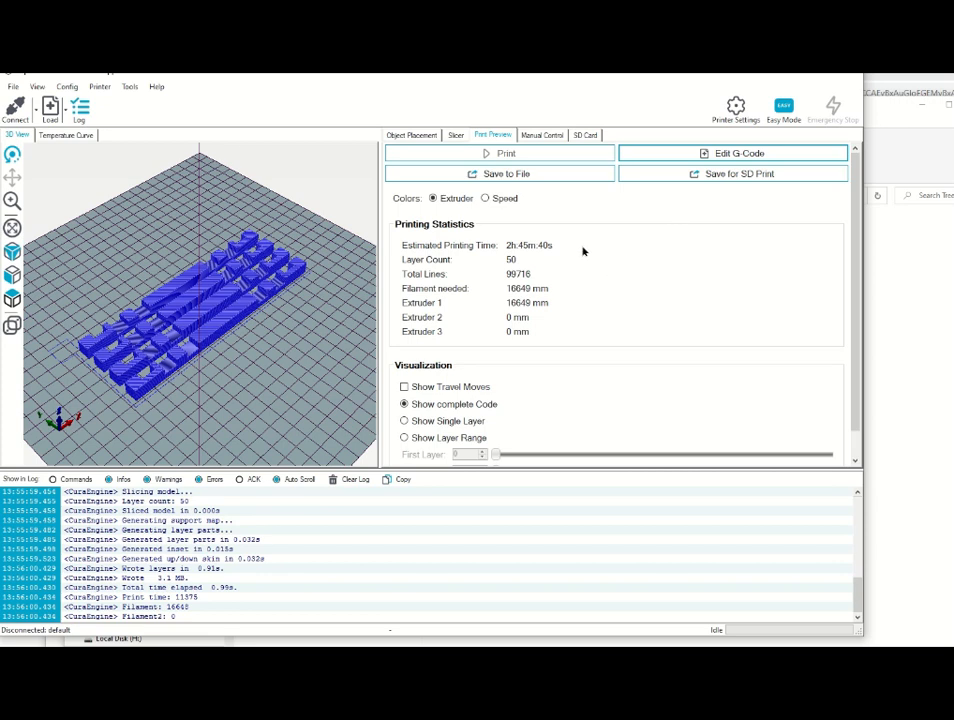
pyautogui.click(749, 176)
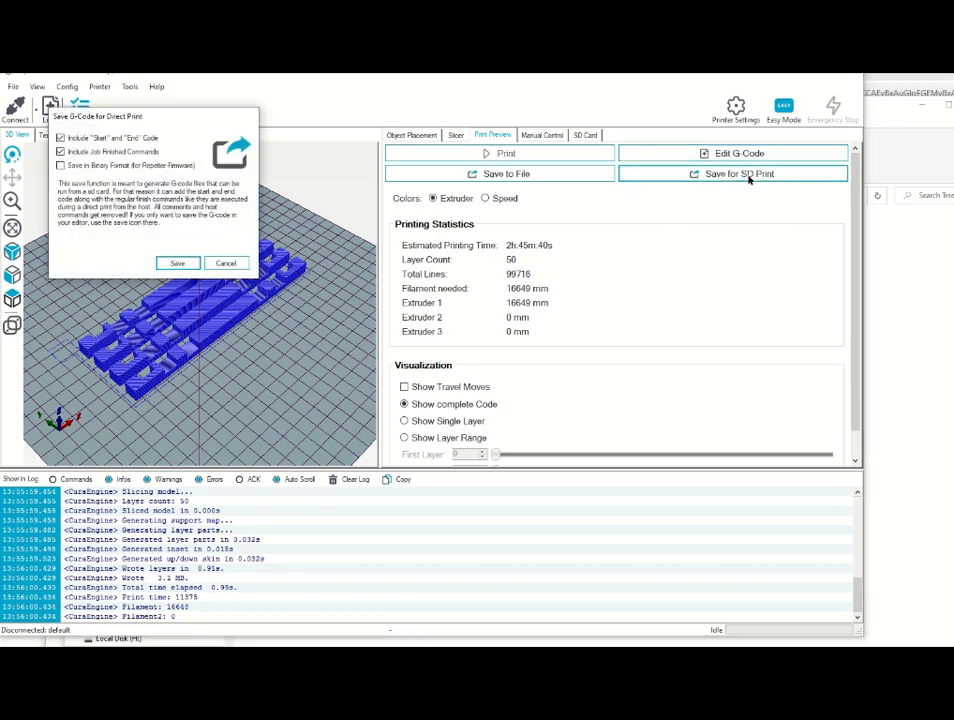
pyautogui.click(180, 266)
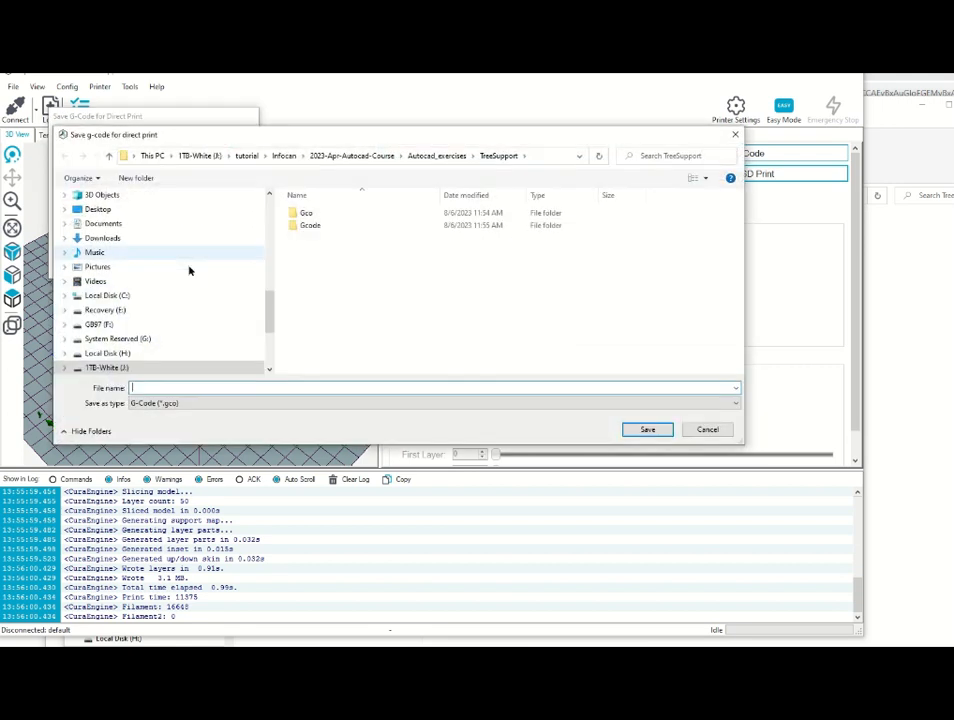
pyautogui.moveTo(494, 137); pyautogui.dragTo(525, 133)
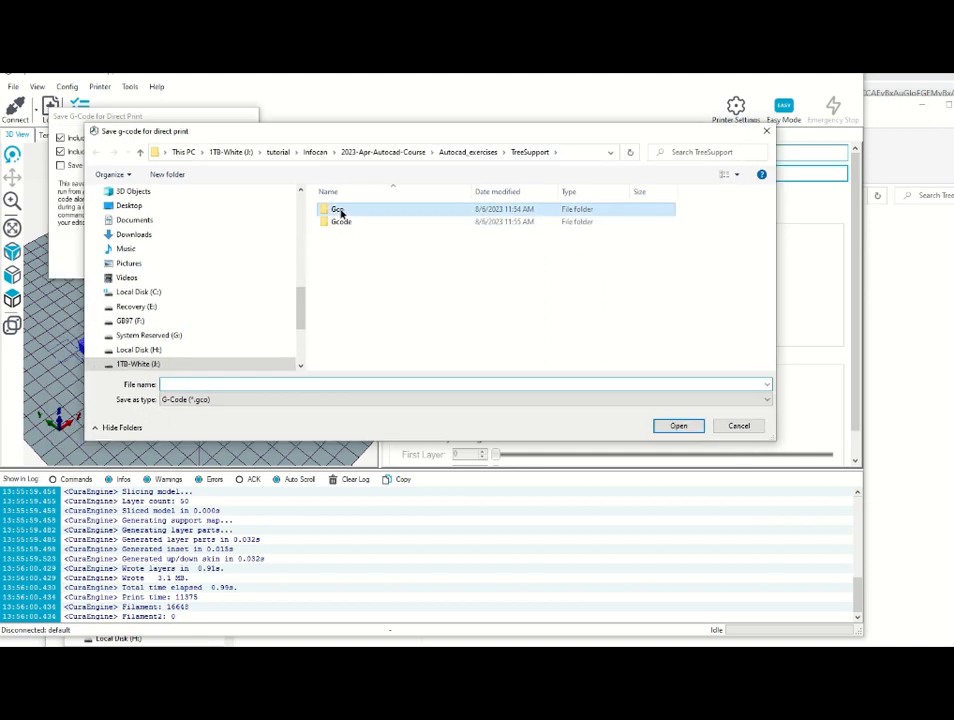
pyautogui.doubleClick(336, 211)
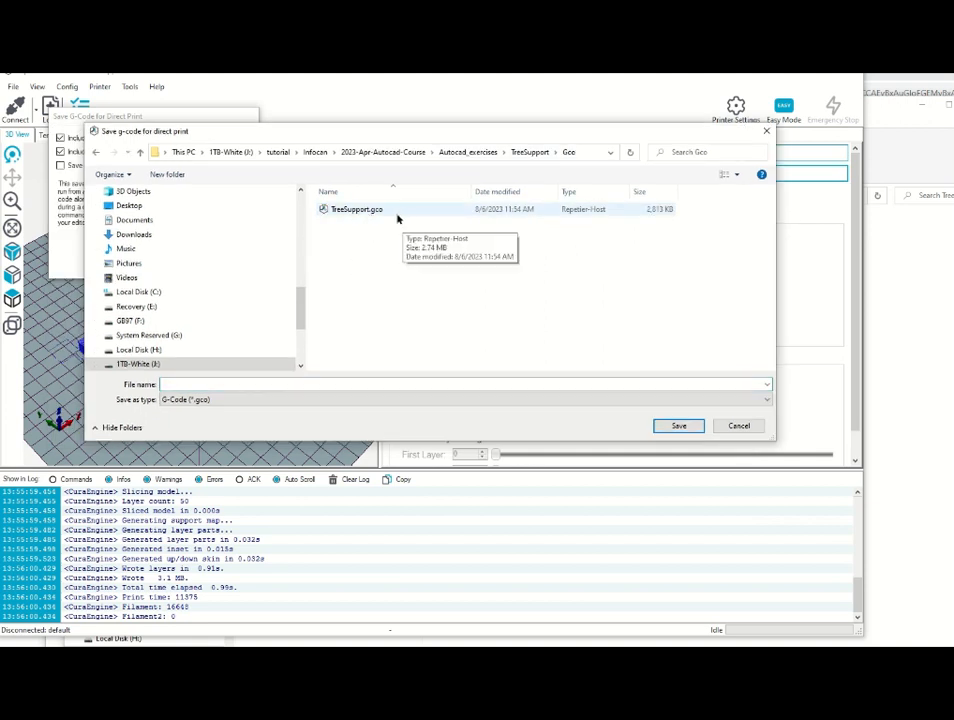
pyautogui.click(781, 397)
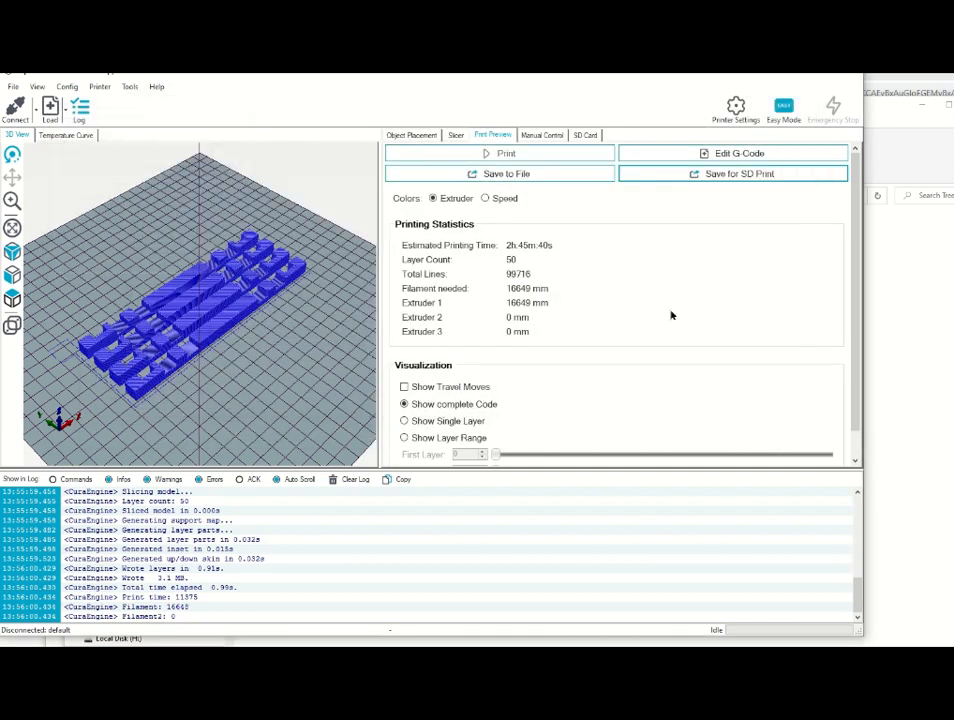